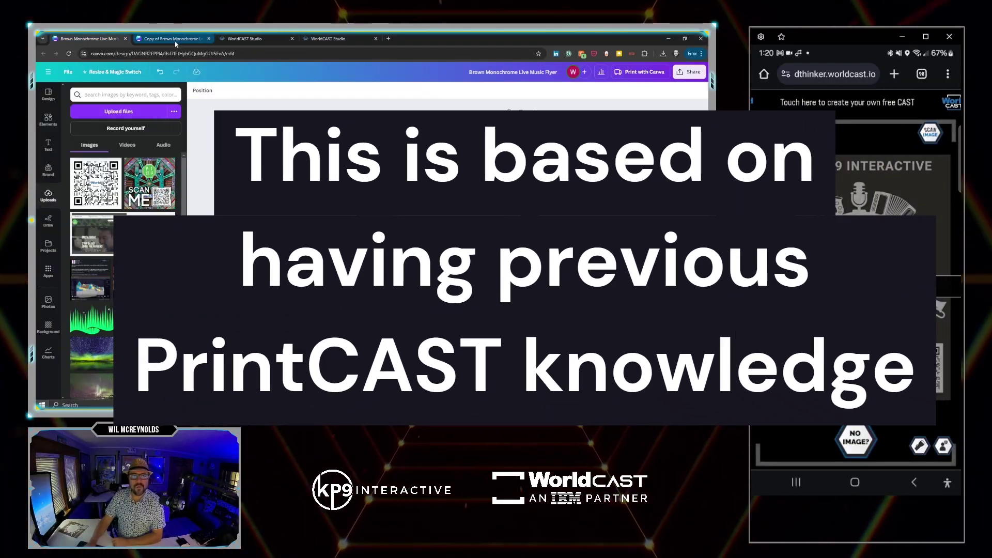
- Review the flyer designs, then export to PrintCAST to reach the image-source chooser
left_click(245, 39)
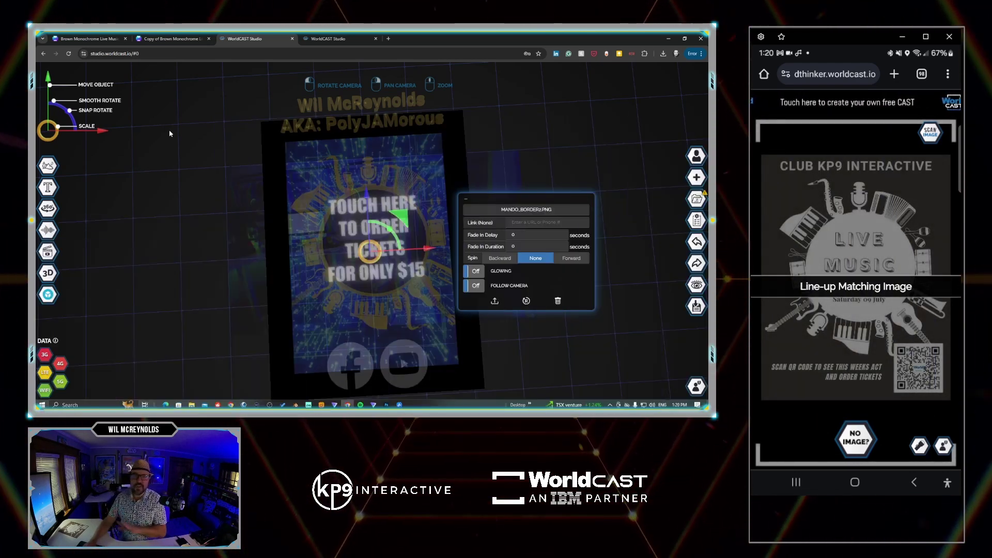
left_click(158, 39)
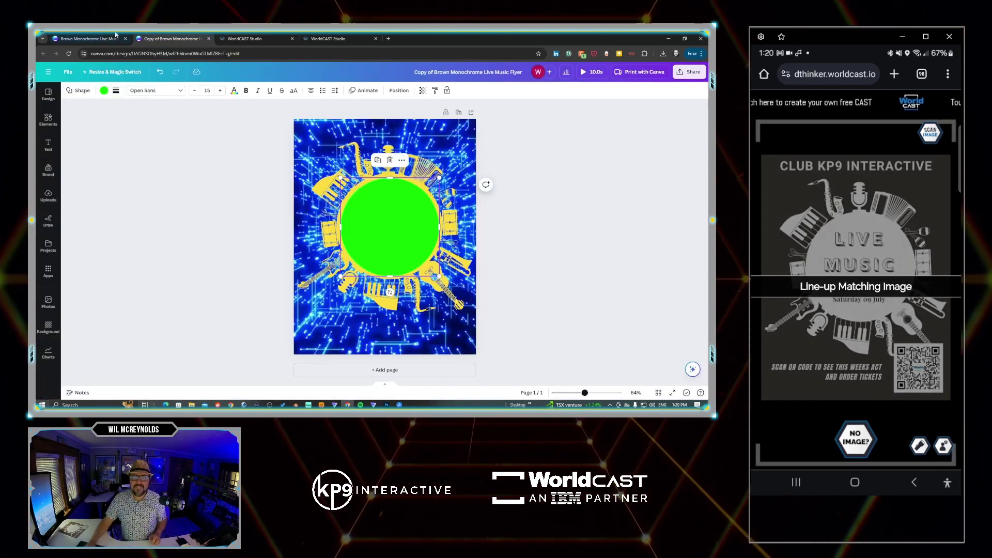
left_click(95, 36)
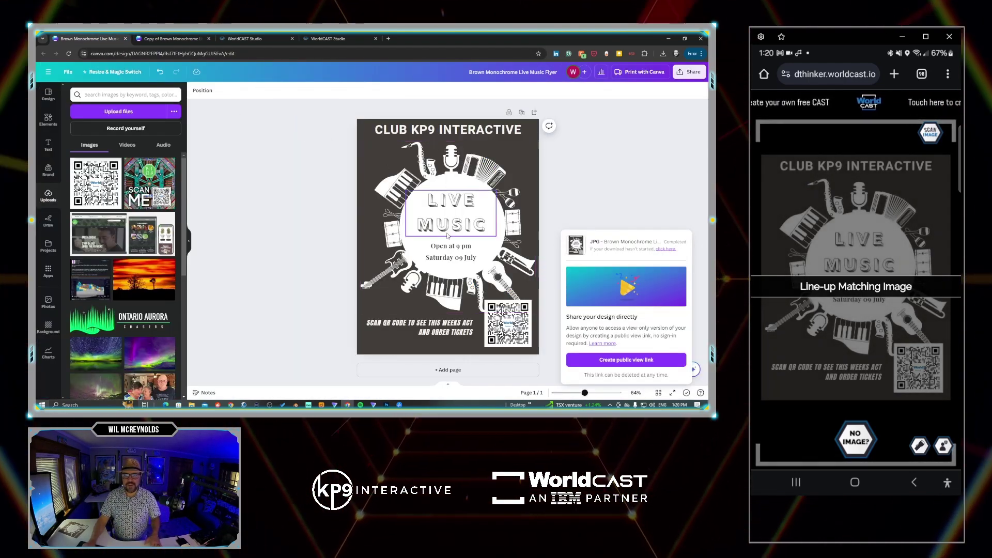
left_click(329, 38)
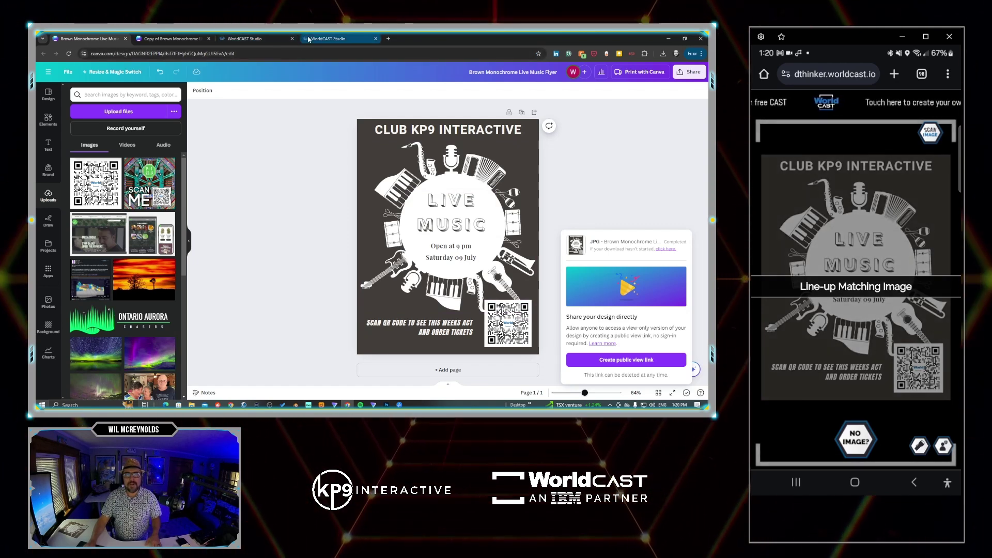
left_click(650, 90)
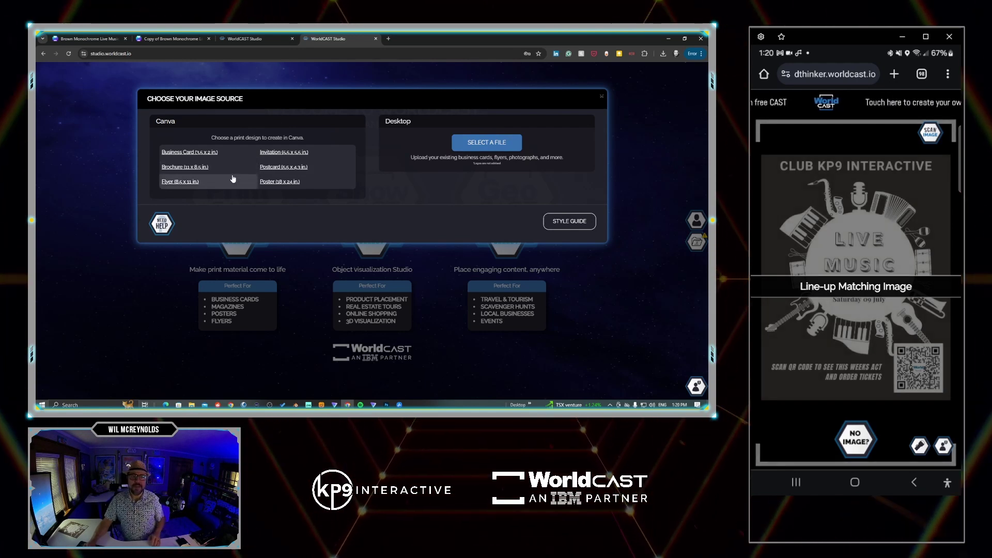
- Start a Flyer (8.5 x 11 in) Canva design and browse Projects for the Brown Monochrome flyer
left_click(202, 167)
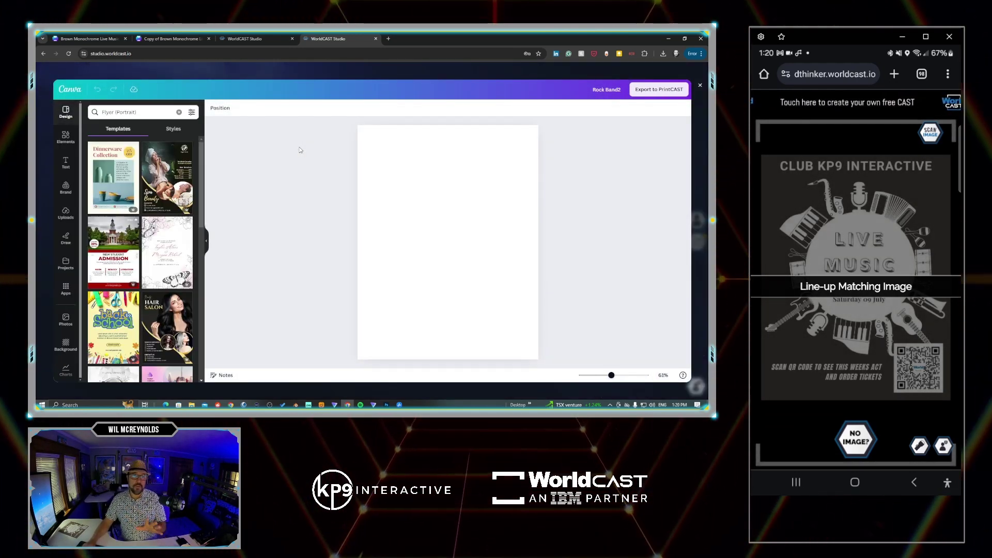
left_click(65, 263)
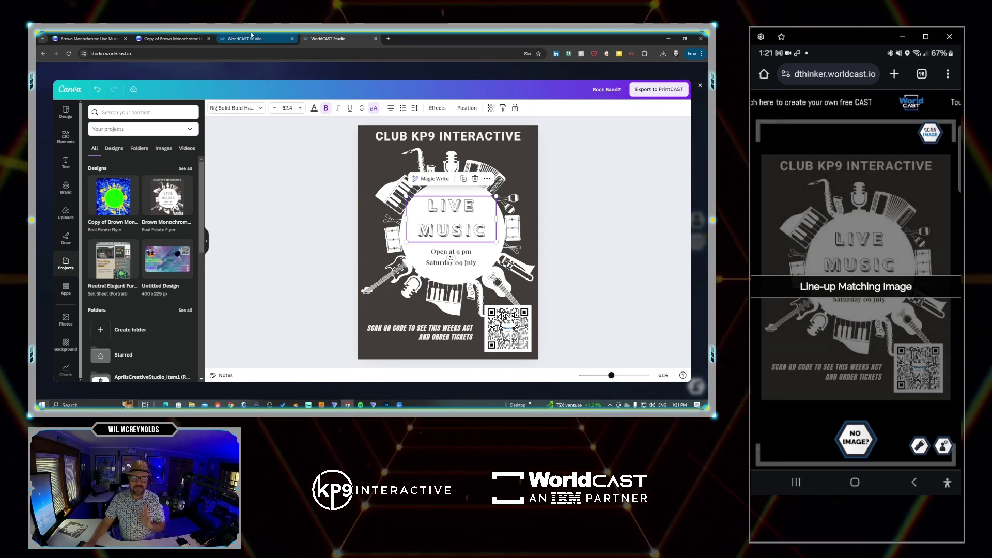
- Slide the blue flyer copy image left in the 3D scene and compare it with the Canva design
left_click(247, 39)
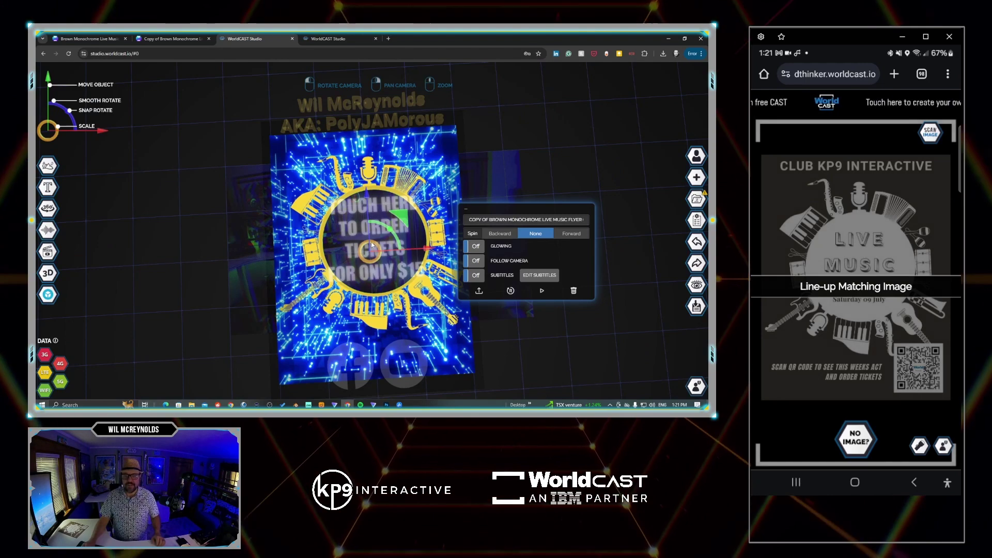
left_click(384, 255)
left_click_drag(384, 255, 301, 255)
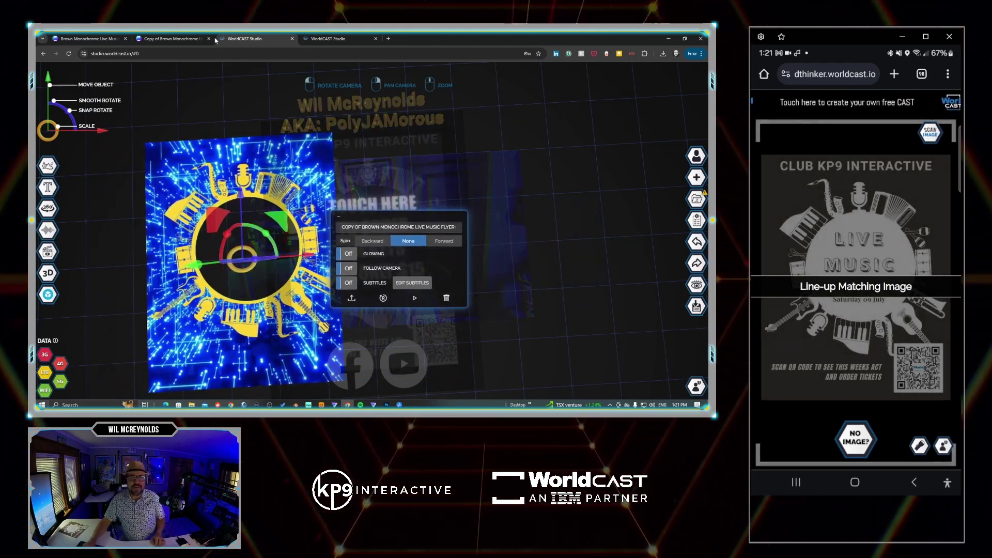
left_click(167, 38)
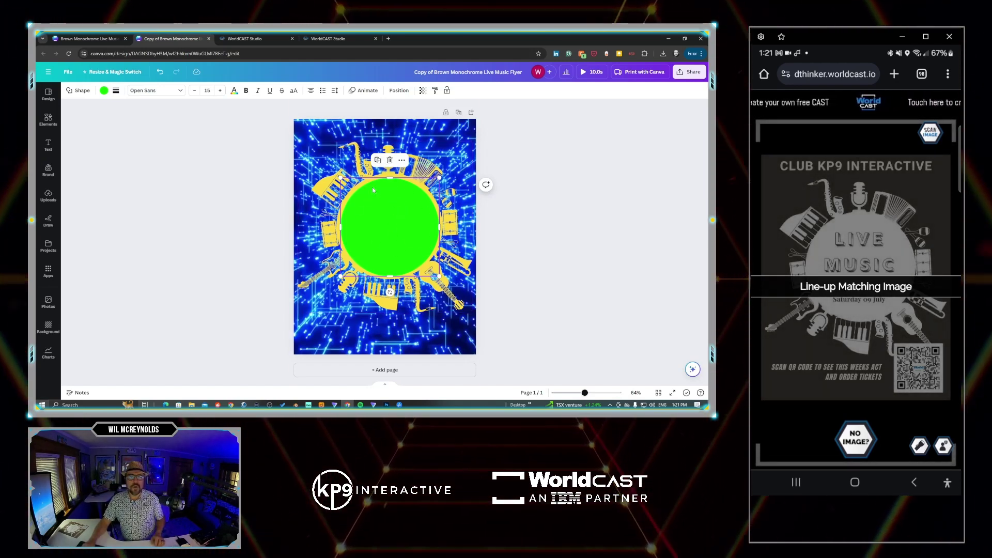
- Nudge the flyer copy back toward centre and preview the background music video
left_click(245, 38)
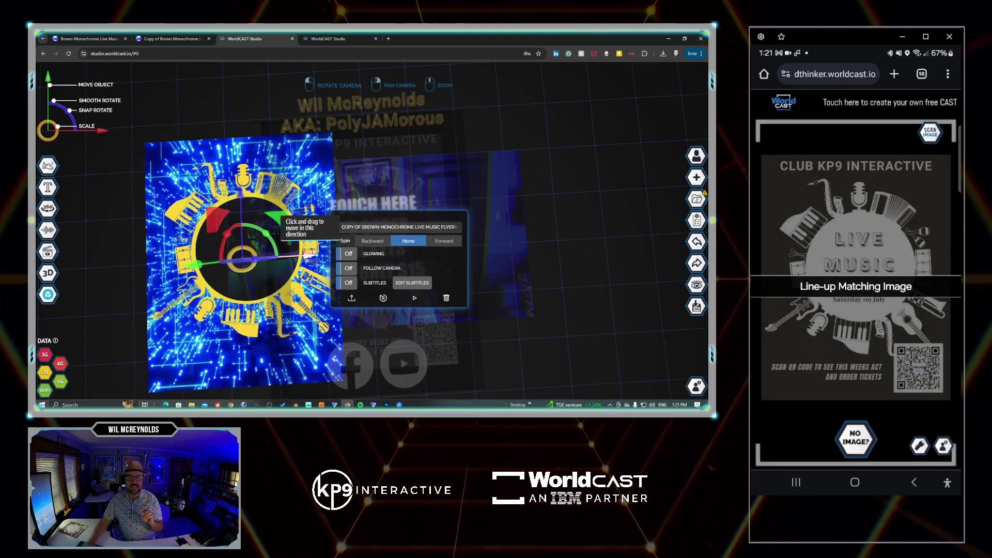
left_click_drag(308, 256, 380, 264)
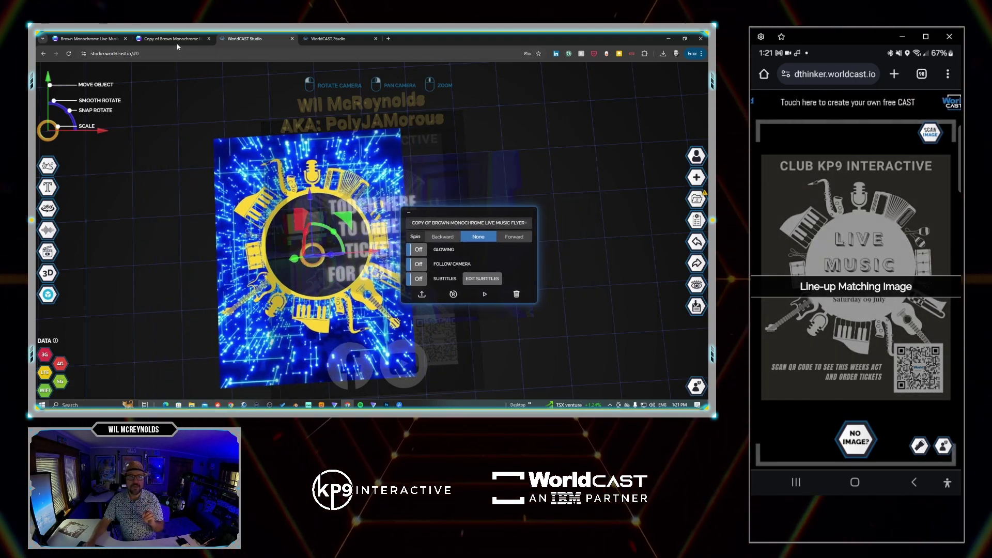
left_click(170, 38)
left_click(385, 237)
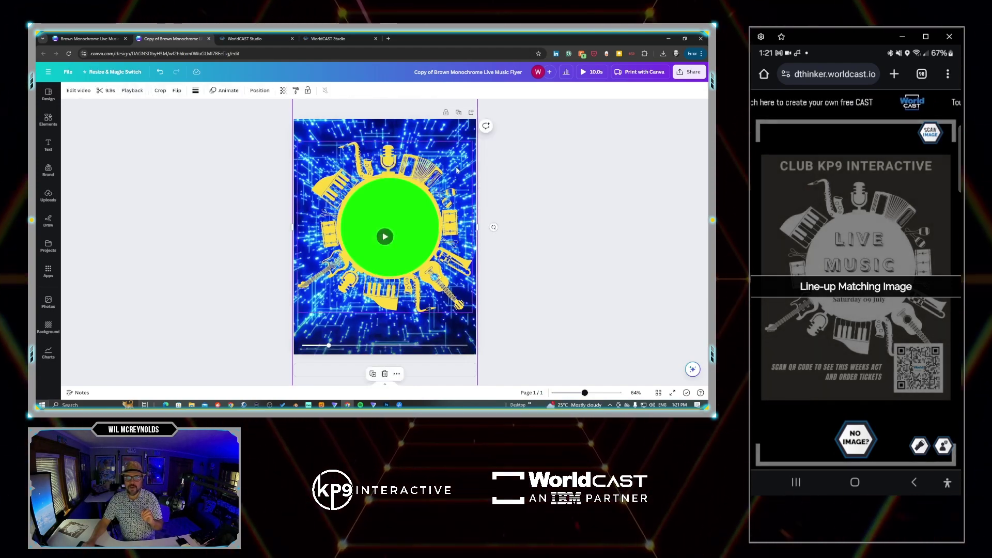
left_click(385, 237)
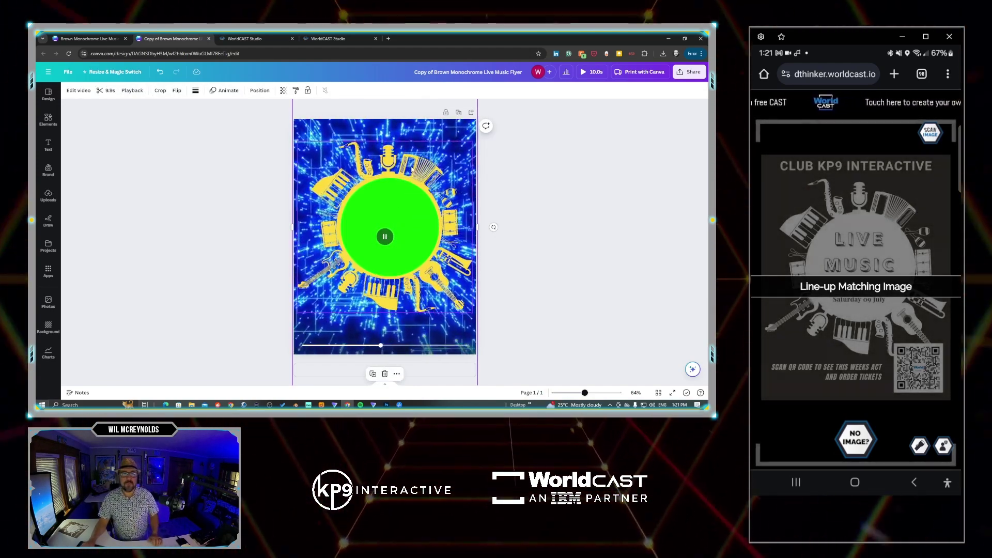
left_click(236, 38)
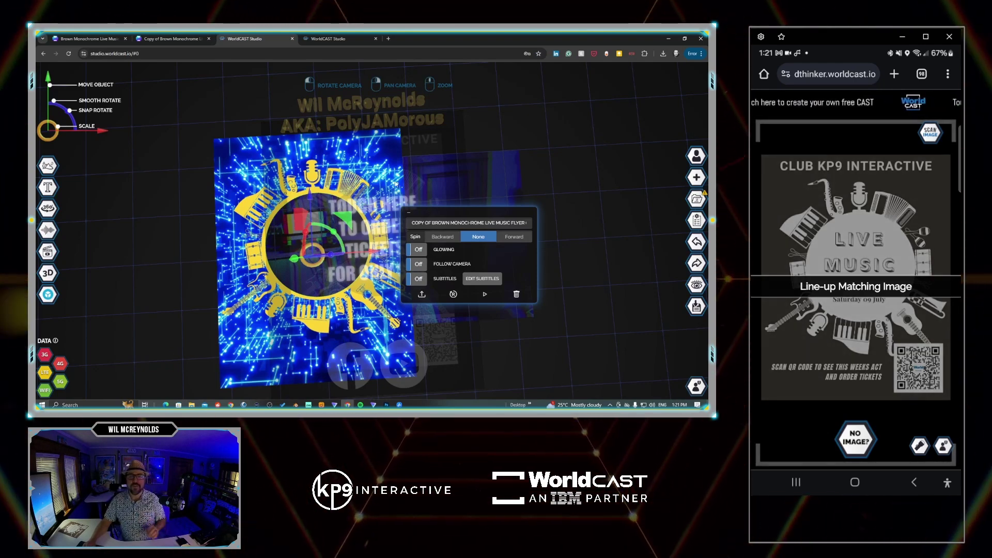
- Shift the flyer copy further left and the MANDO_BORDER2.PNG border right, selecting the BUYNOW2.PNG button
left_click(391, 222)
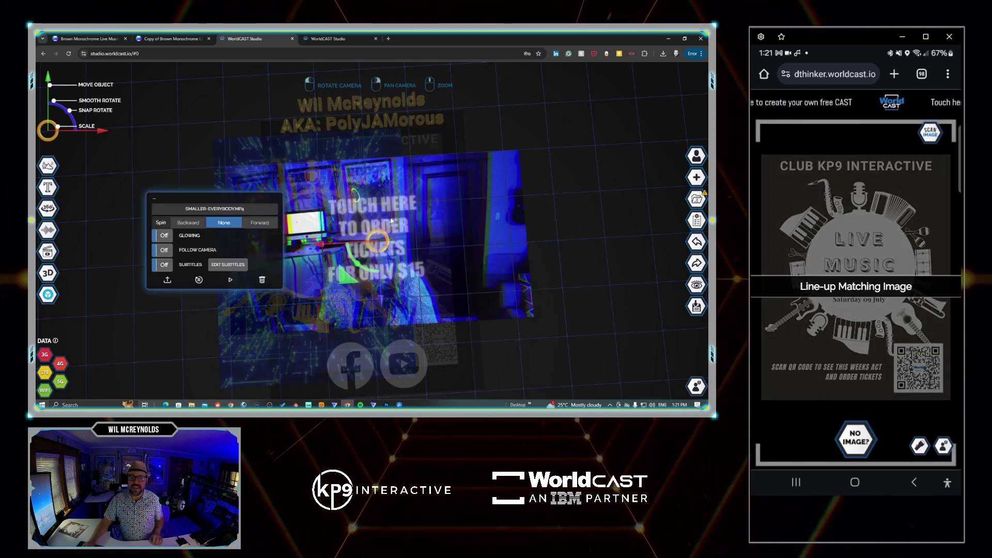
left_click(380, 252)
left_click_drag(380, 252, 256, 254)
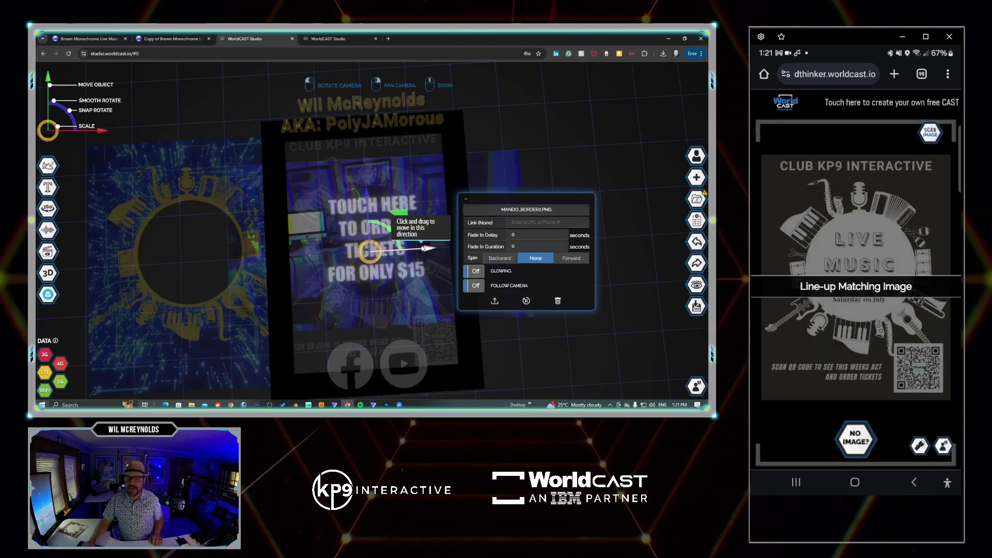
left_click(593, 251)
left_click_drag(592, 252, 672, 250)
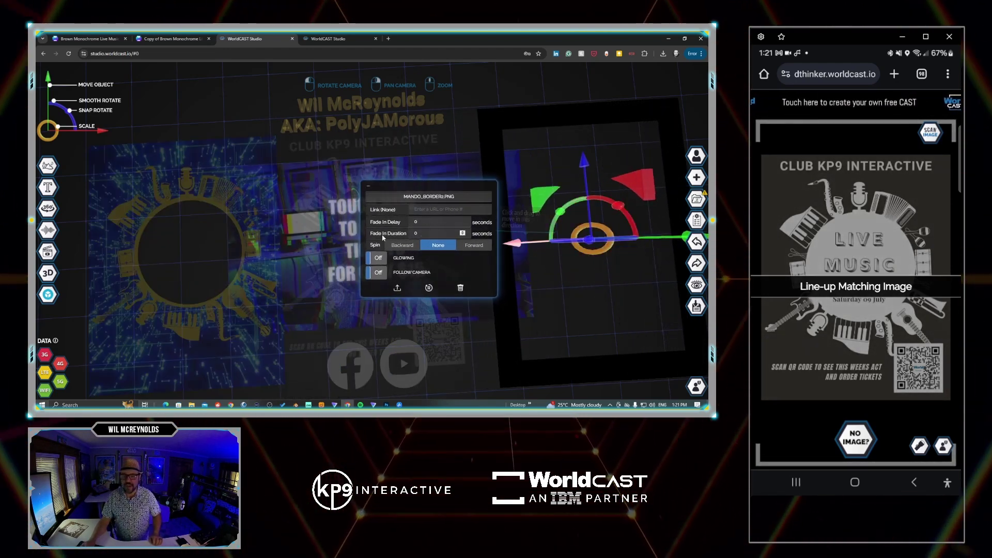
left_click(355, 227)
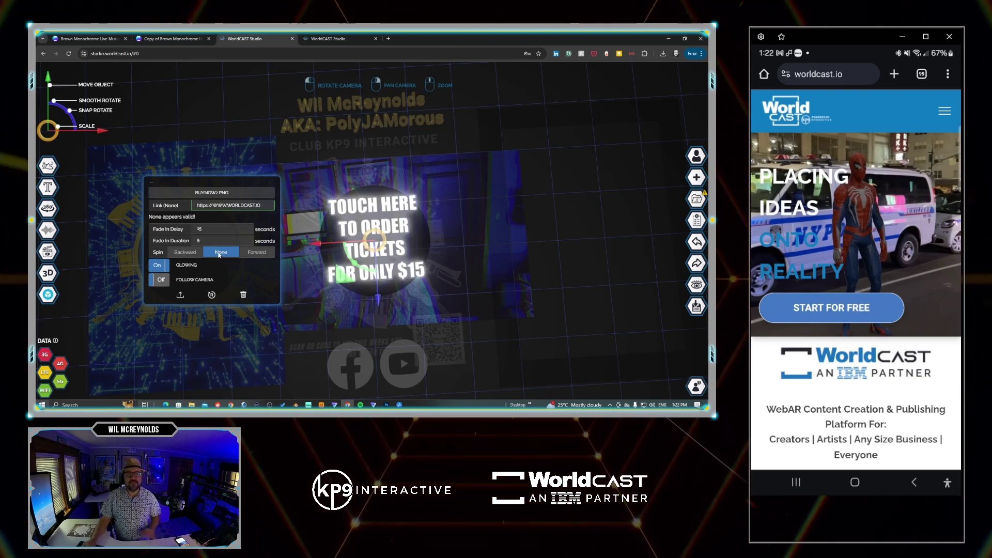
- In CAST Properties, set Objects Below Grid Are Visible to 'If Behind Image' and update
left_click(460, 217)
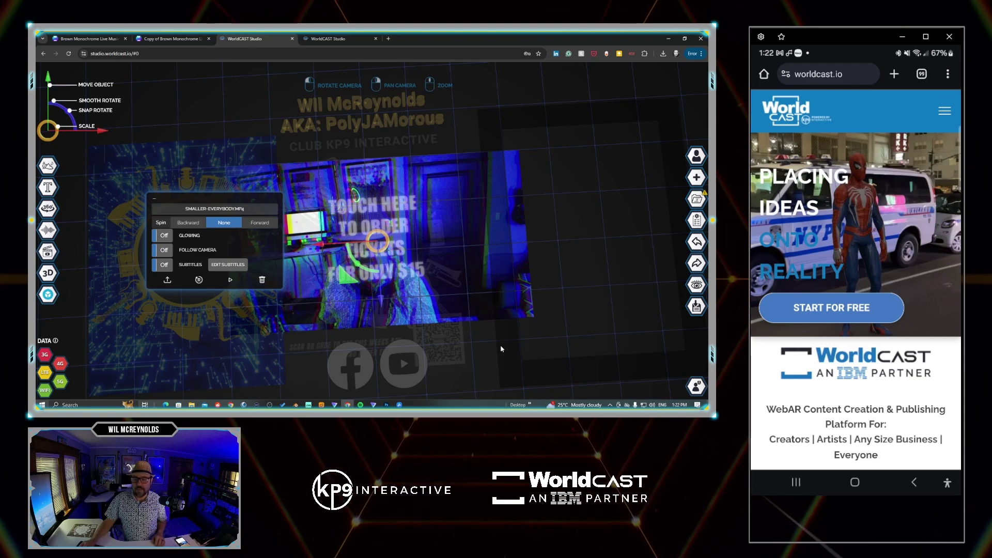
left_click_drag(500, 347, 521, 303)
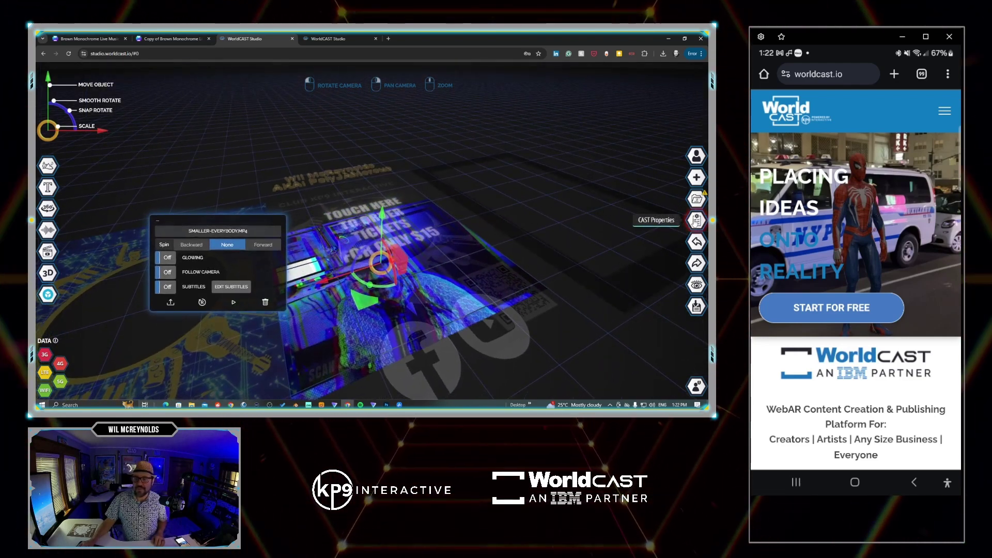
left_click(697, 220)
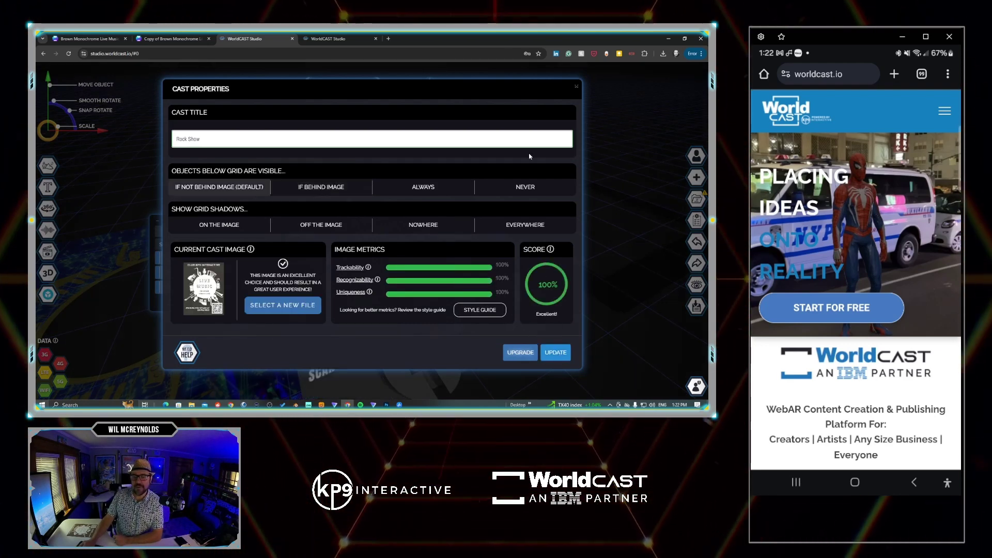
left_click(556, 353)
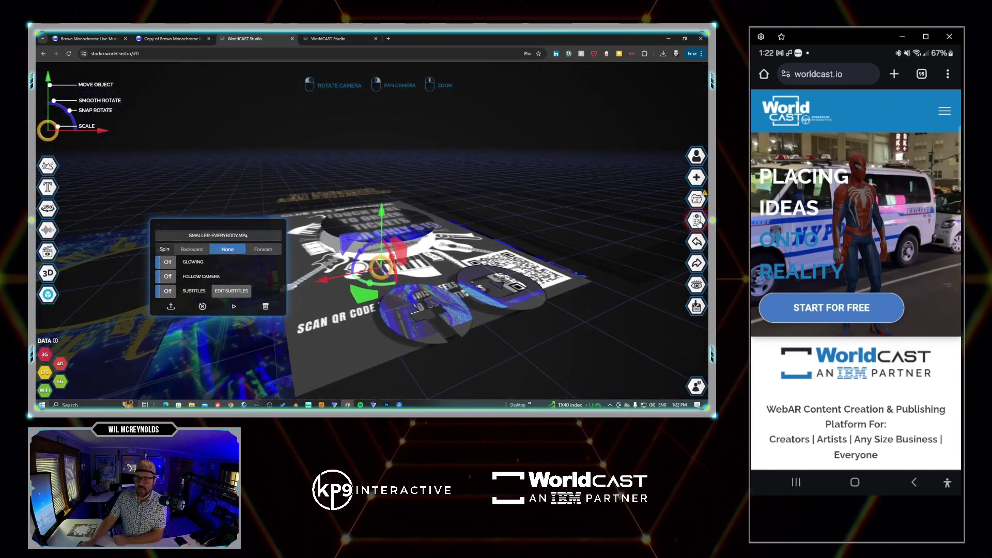
left_click(697, 222)
left_click(311, 189)
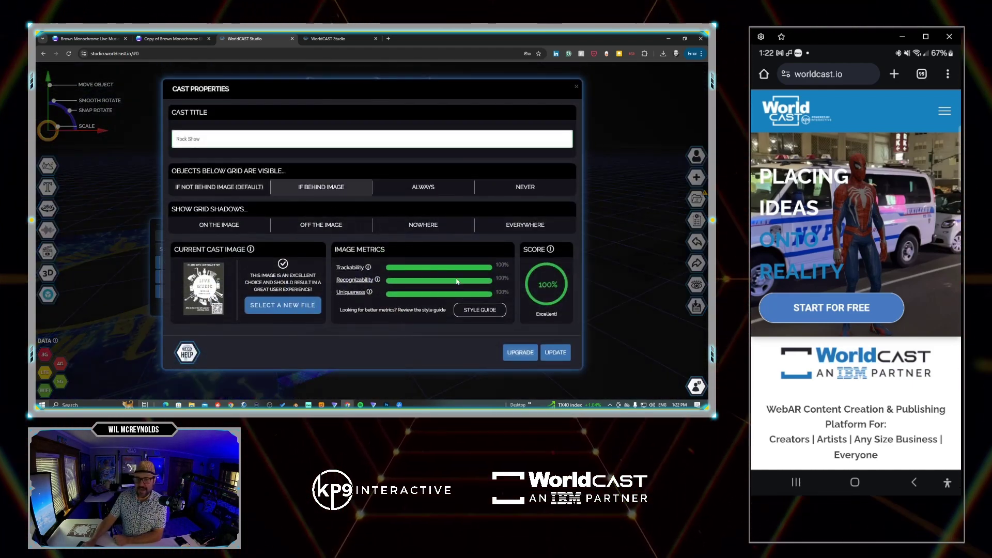
left_click(556, 353)
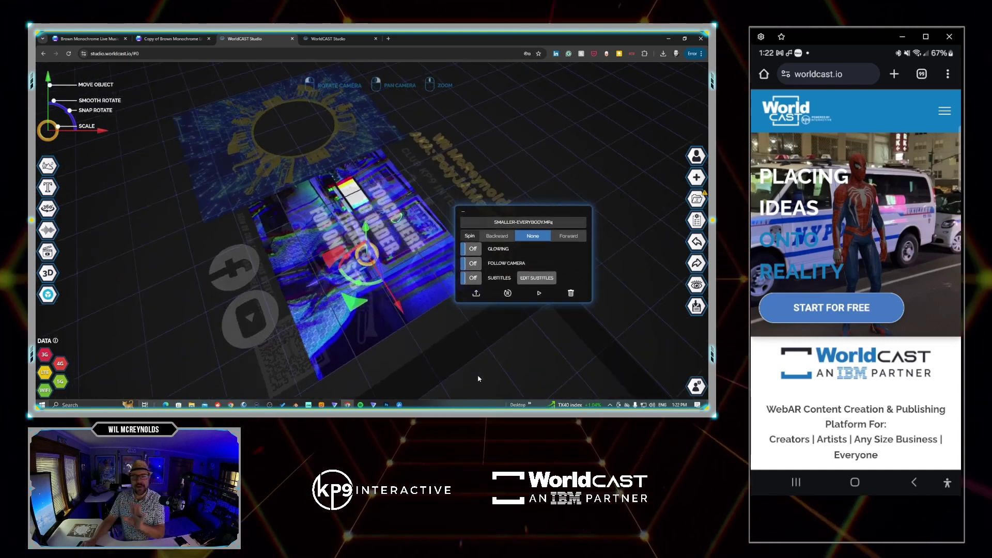
left_click(362, 370)
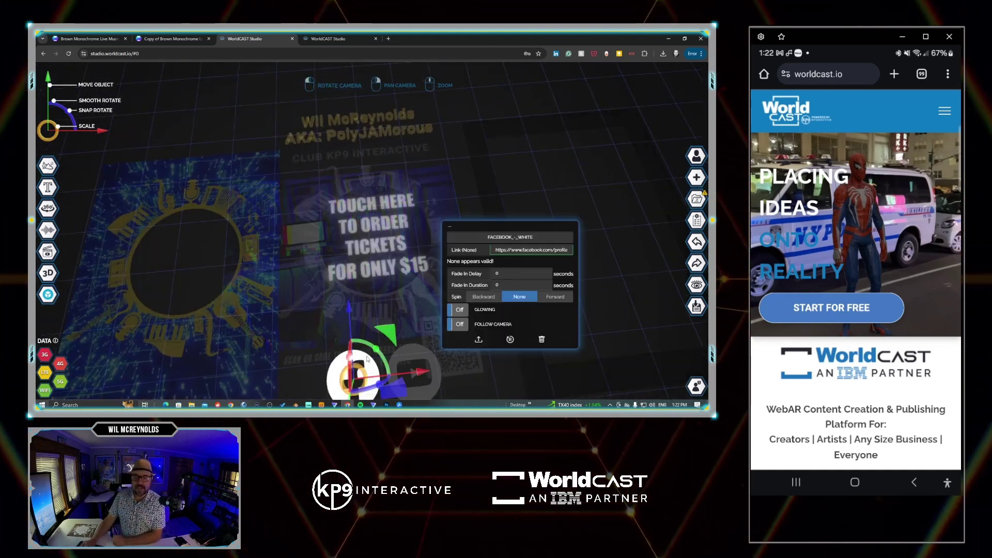
left_click(413, 372)
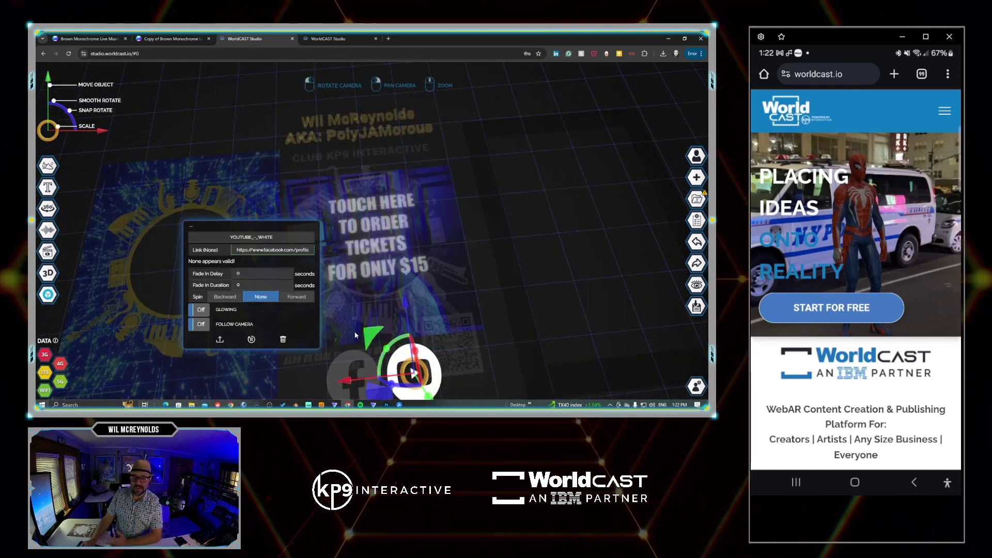
left_click(348, 131)
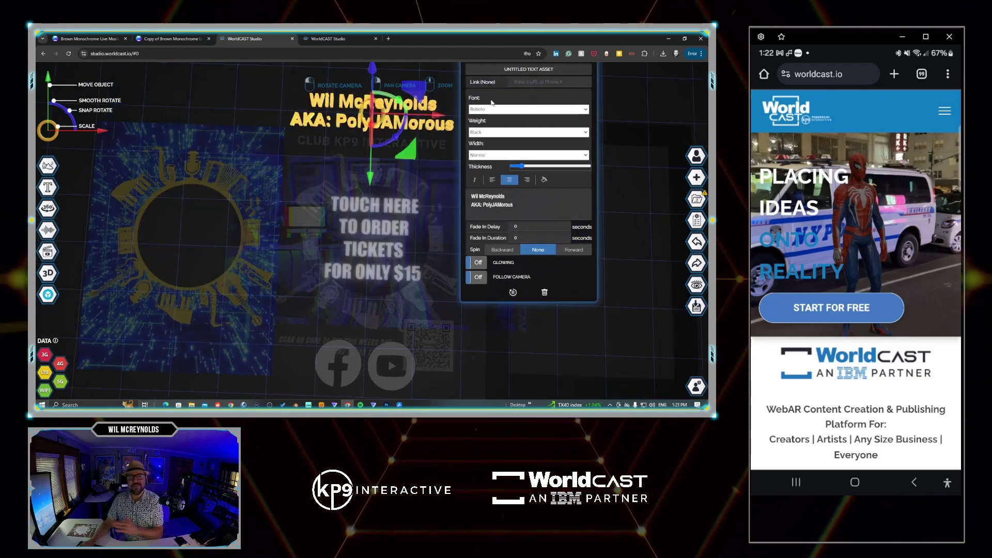
- Clear the selection and pick the flyer image on the right side of the scene
key("Escape")
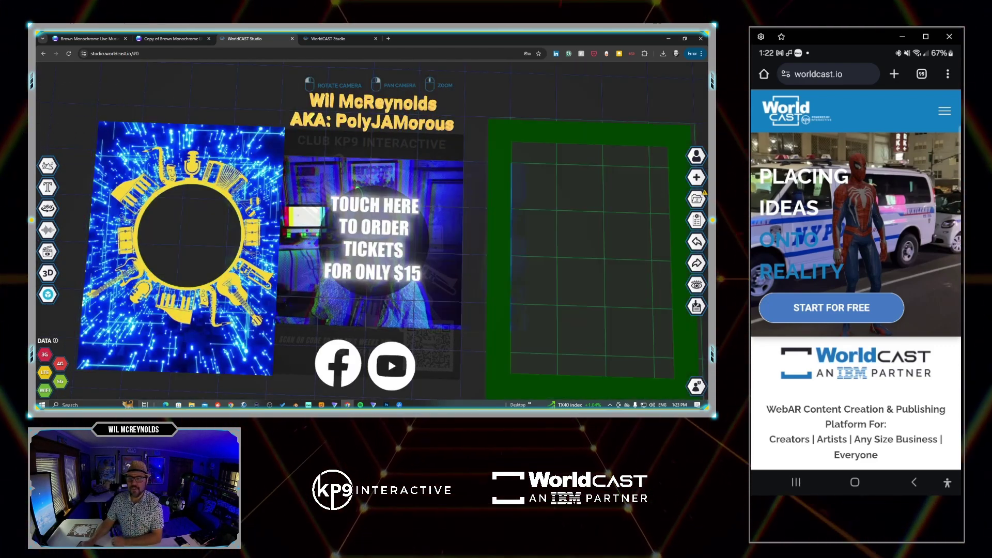
left_click(694, 239)
left_click(695, 239)
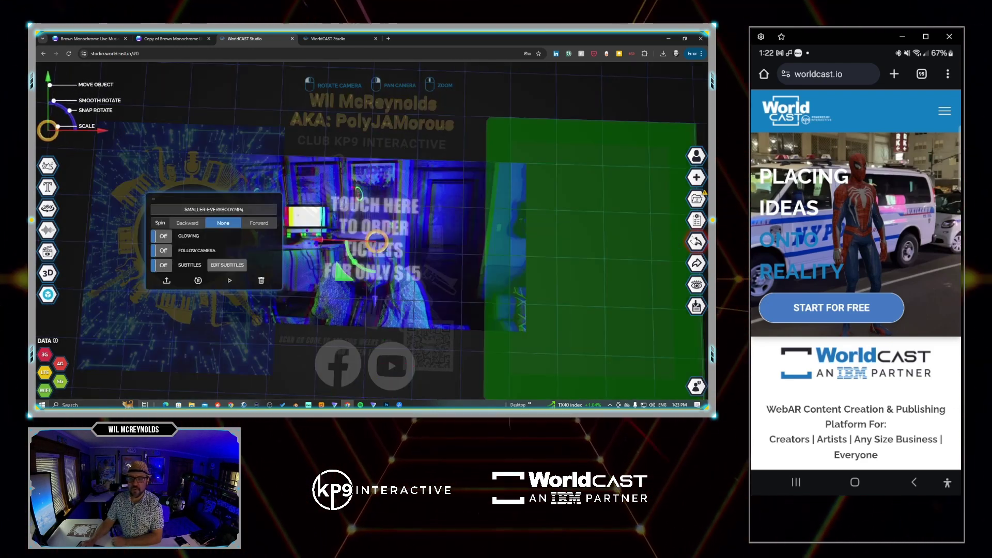
left_click(695, 240)
left_click(695, 241)
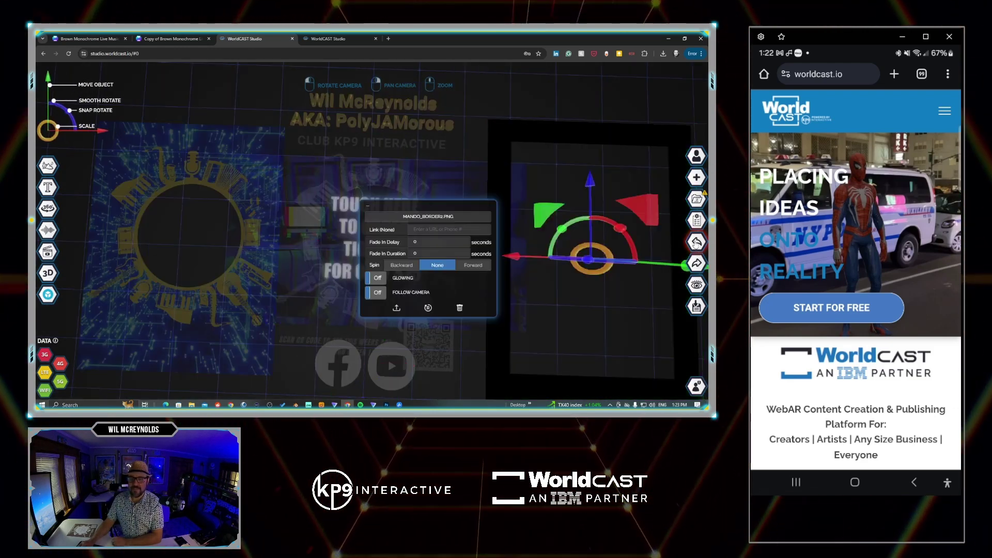
left_click(696, 242)
- Undo the recent moves until the flyer and MANDO_BORDER2.PNG border are centred, then deselect
left_click(696, 242)
left_click(696, 243)
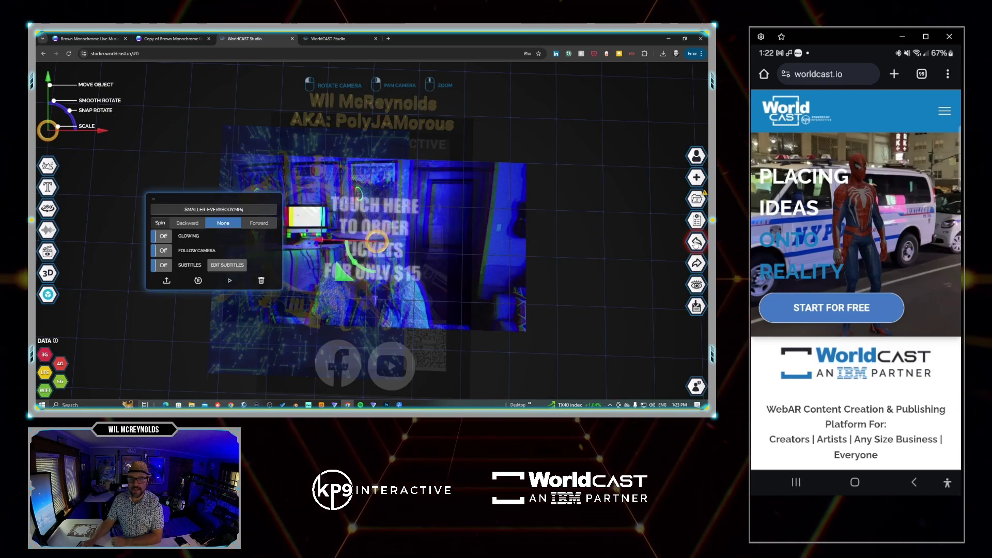
left_click(696, 243)
left_click(696, 243)
left_click(696, 243)
left_click(696, 244)
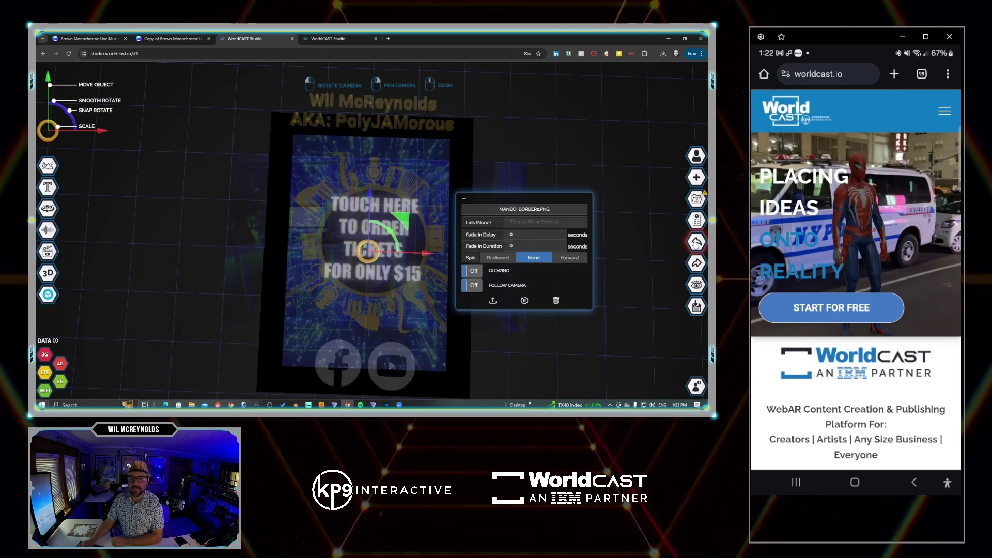
left_click(607, 188)
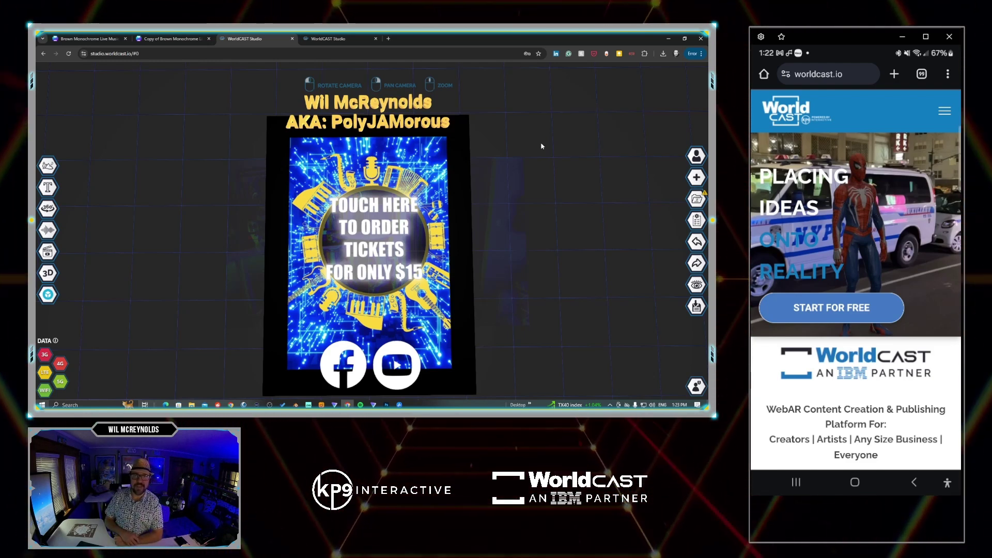
left_click(384, 233)
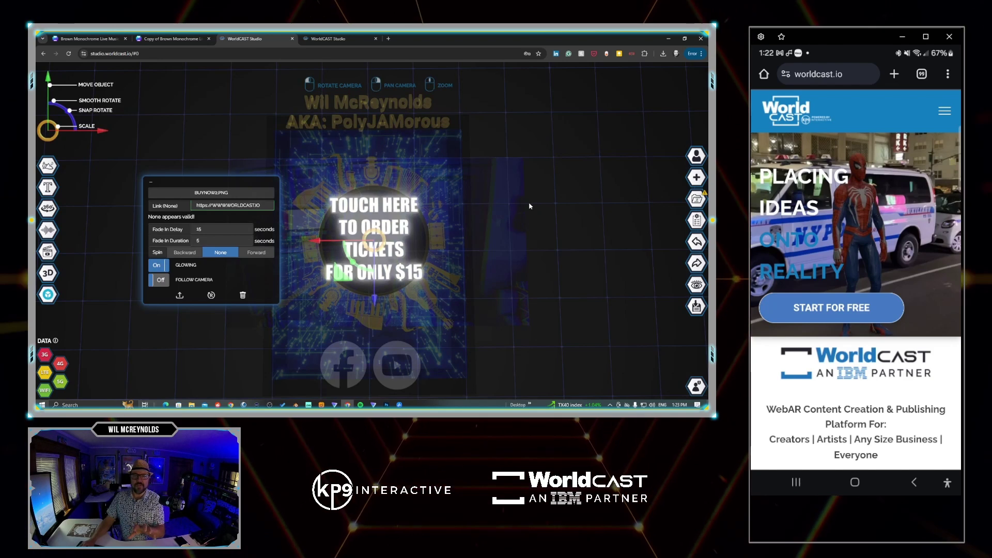
left_click(597, 191)
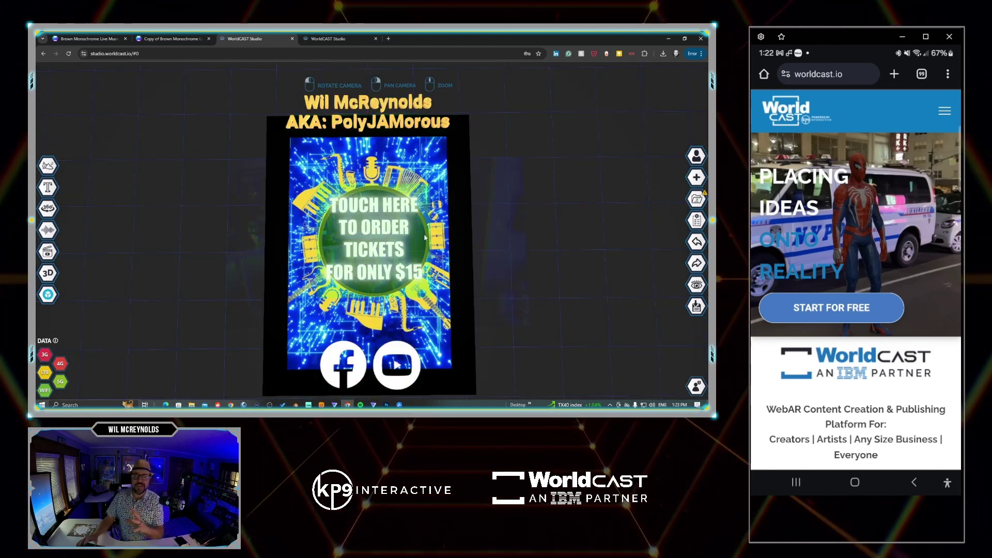